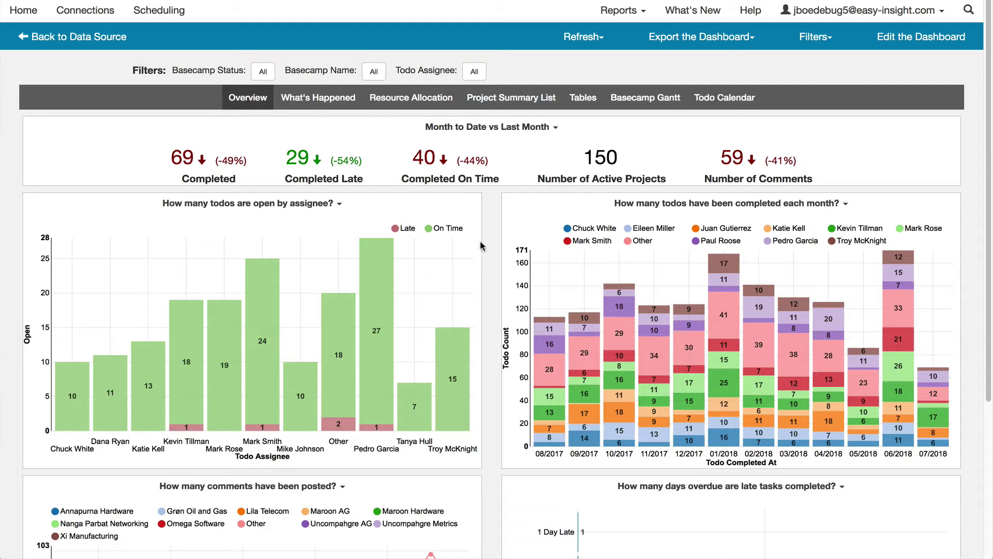
Step: Show the What's Happened dashboard with its Date filter set to Apr-2018 through Jul-2018
left_click(318, 97)
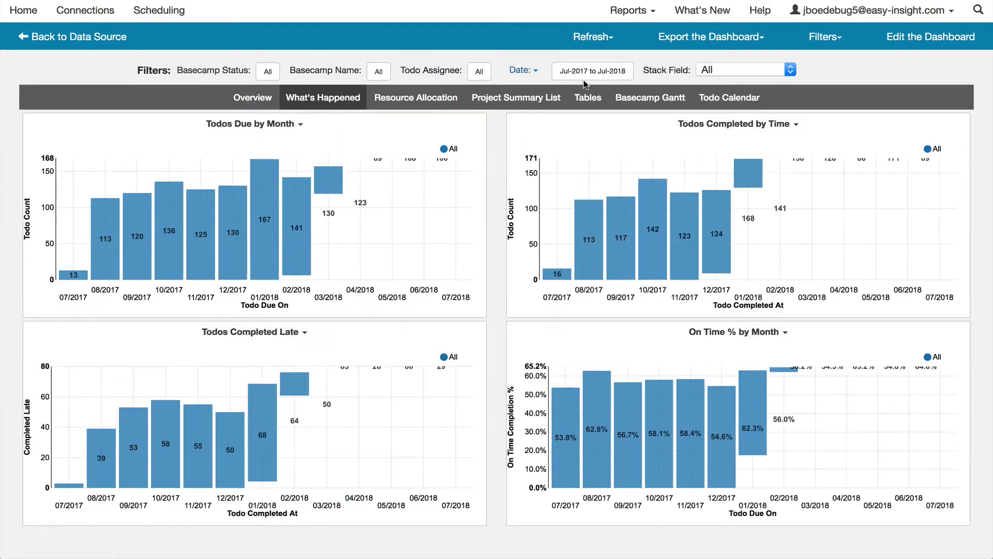
left_click(583, 70)
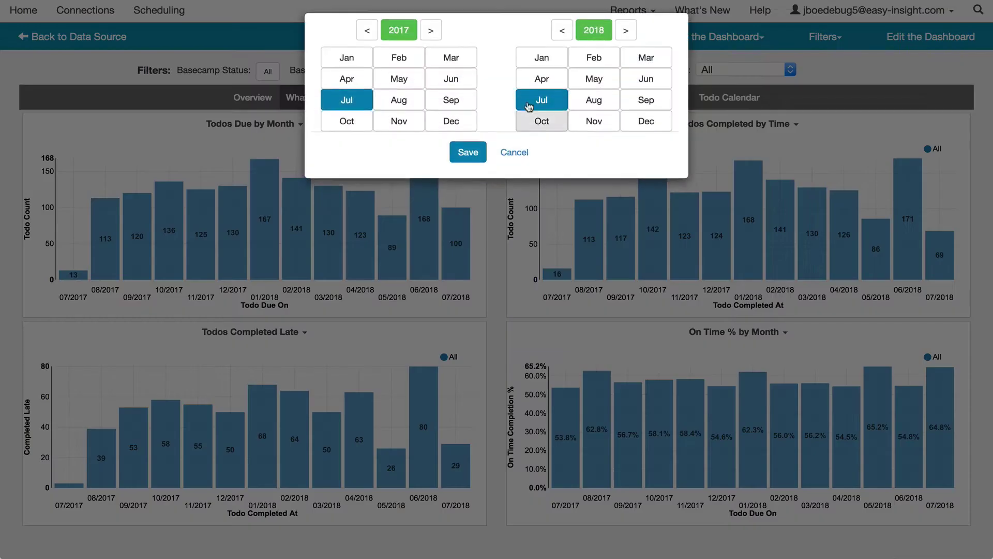
left_click(432, 34)
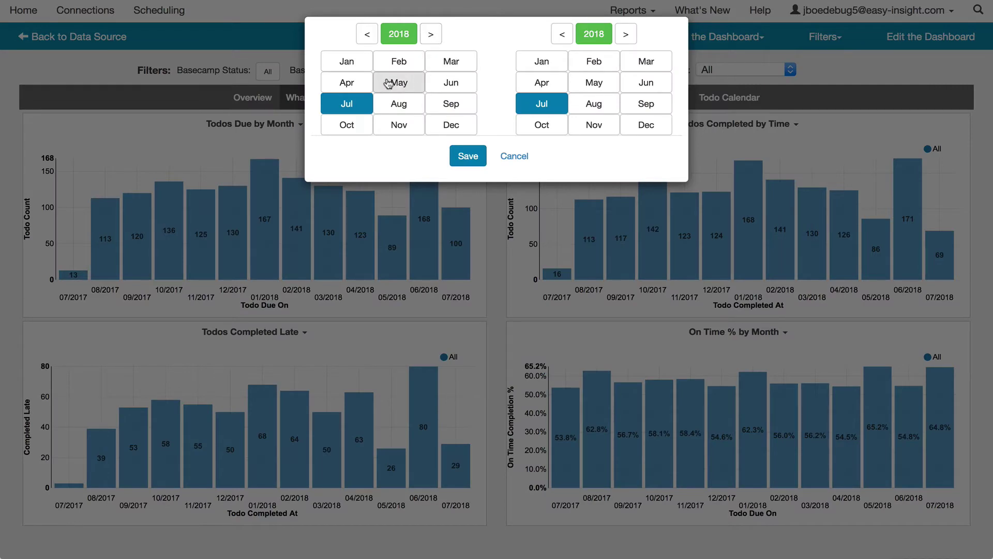
left_click(347, 82)
left_click(466, 158)
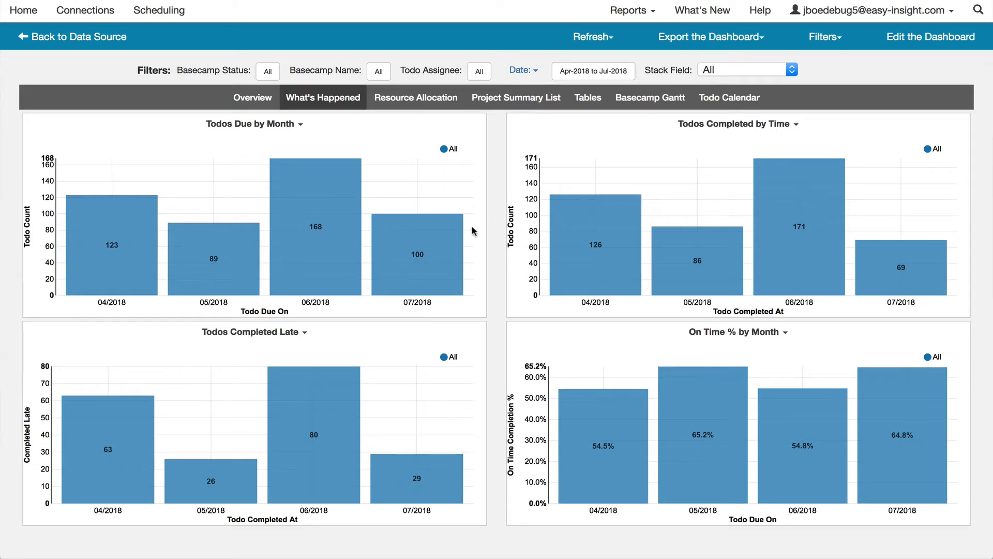
Step: Drill into the todos completed in 05/2018, then close the detail list
mouse_move(573, 242)
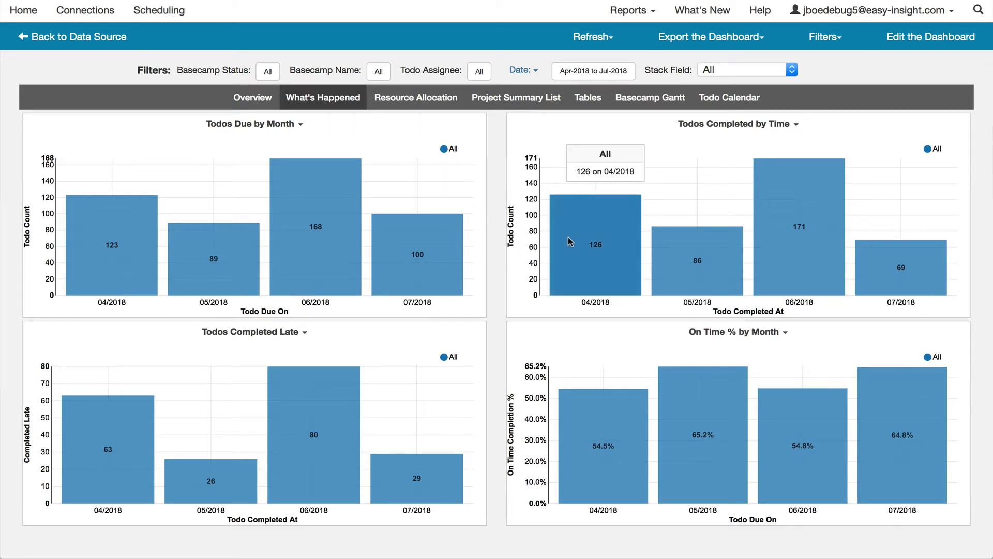
left_click(662, 256)
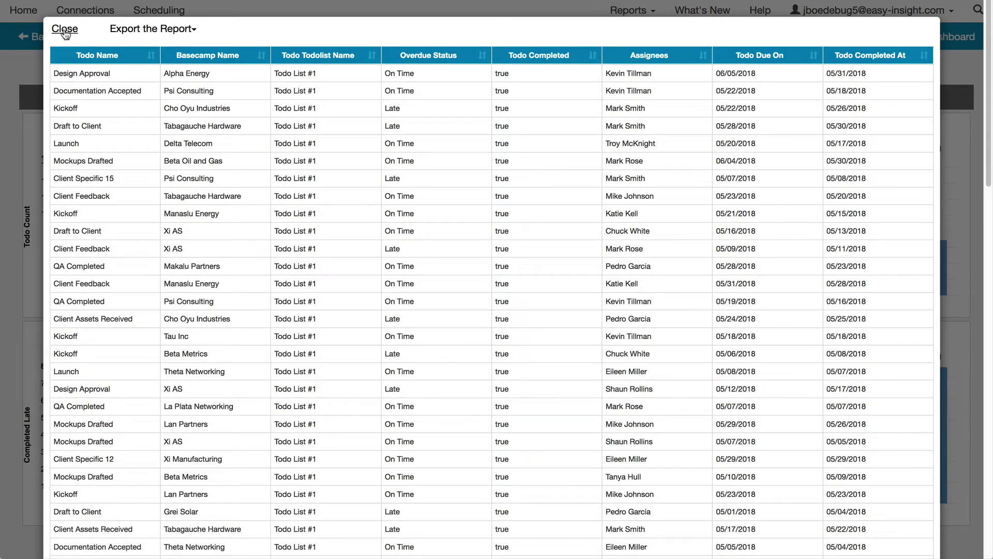
left_click(65, 29)
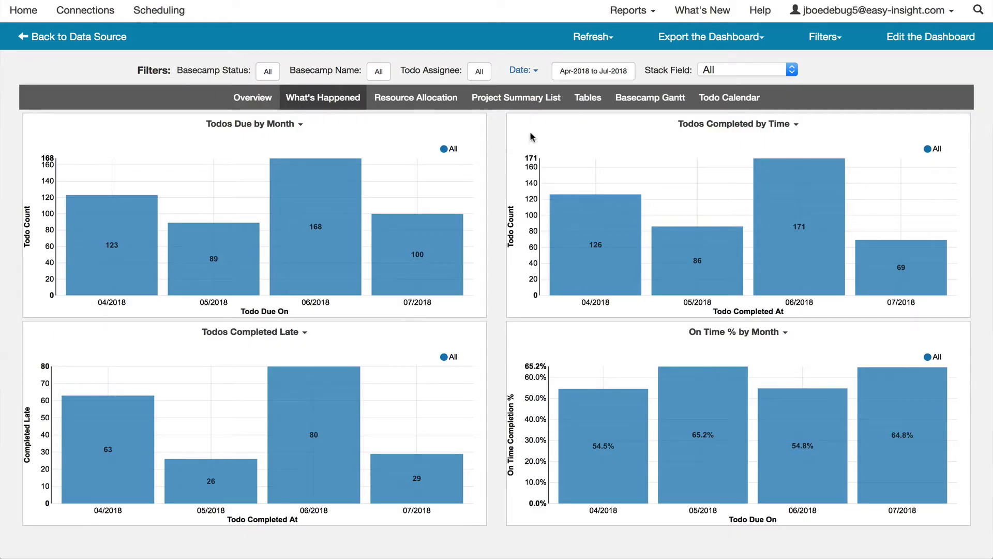
Step: Run the Basecamp Tree report and expand Alpha Energy's Todo List #1
left_click(586, 98)
left_click(504, 245)
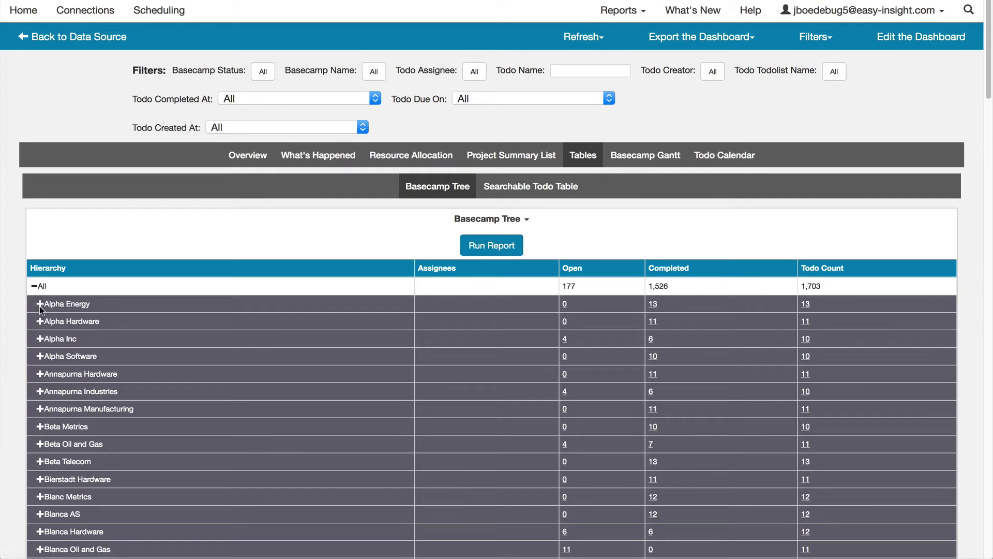
left_click(34, 304)
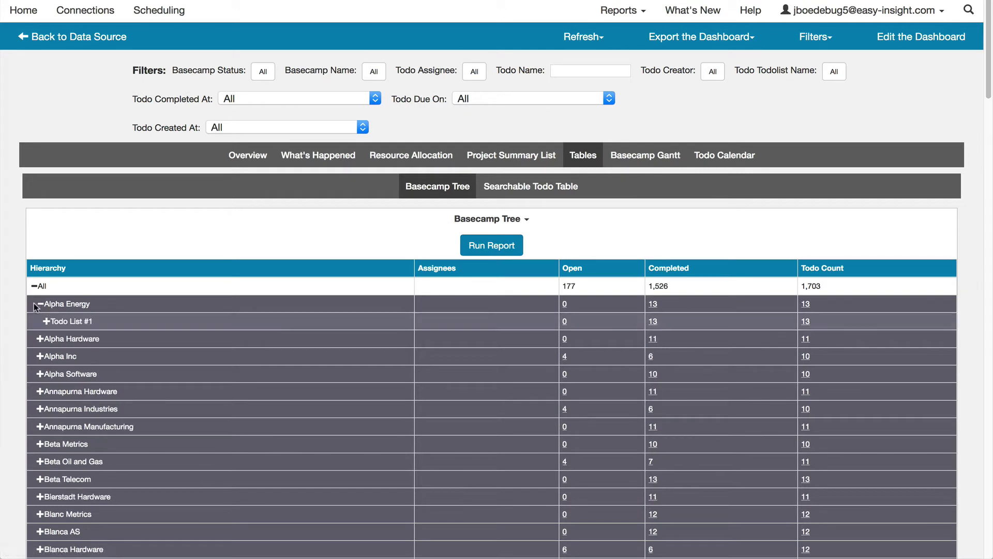
left_click(45, 321)
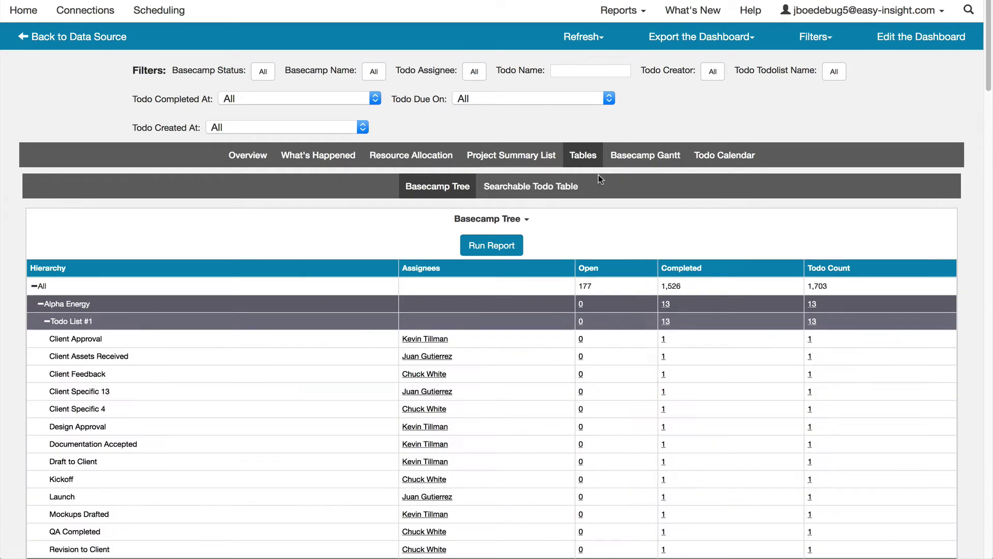
Step: Show all todos in the Basecamp Gantt, expand Sigma AS and Maroon Hardware, then view the Todo Calendar
left_click(645, 163)
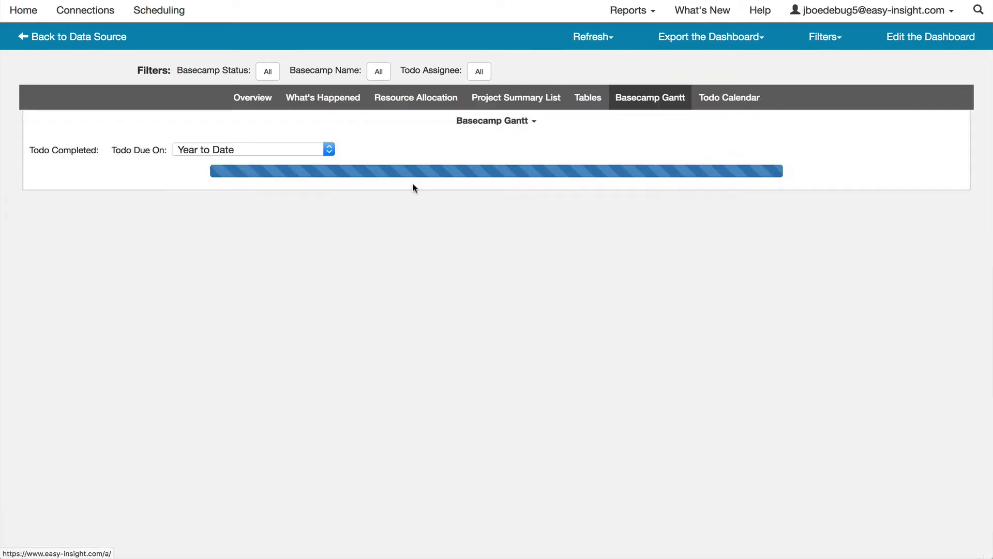
left_click(124, 151)
left_click(125, 129)
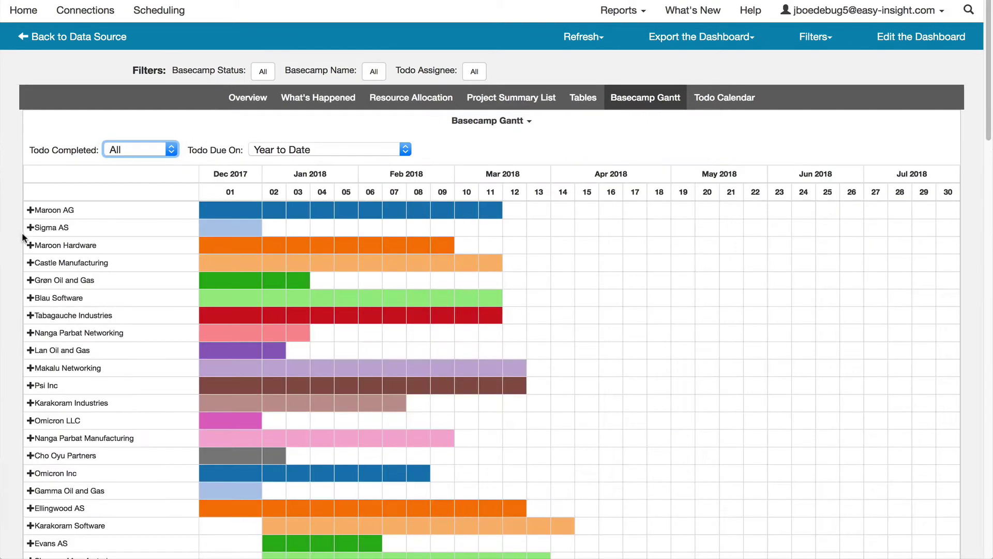
left_click(30, 228)
left_click(31, 263)
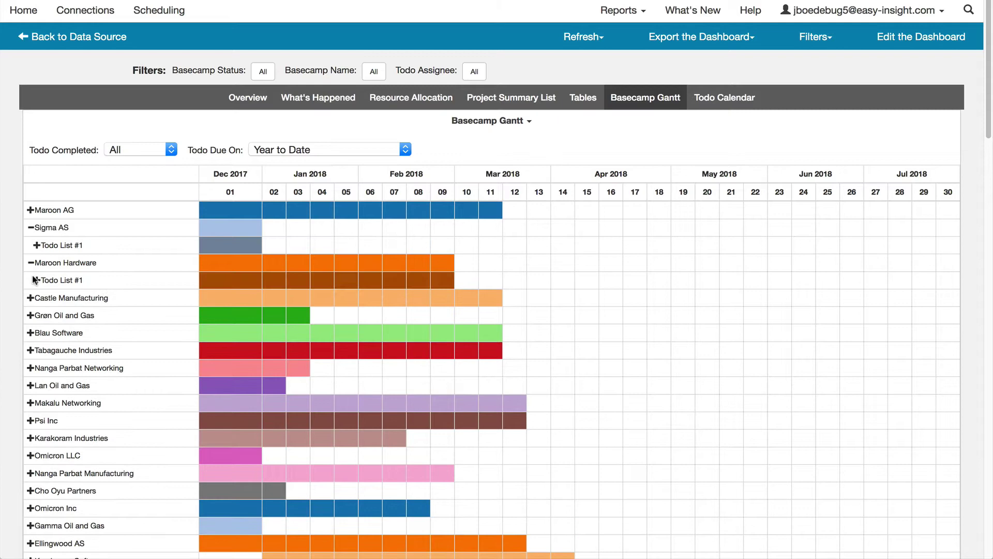
left_click(35, 279)
left_click(713, 99)
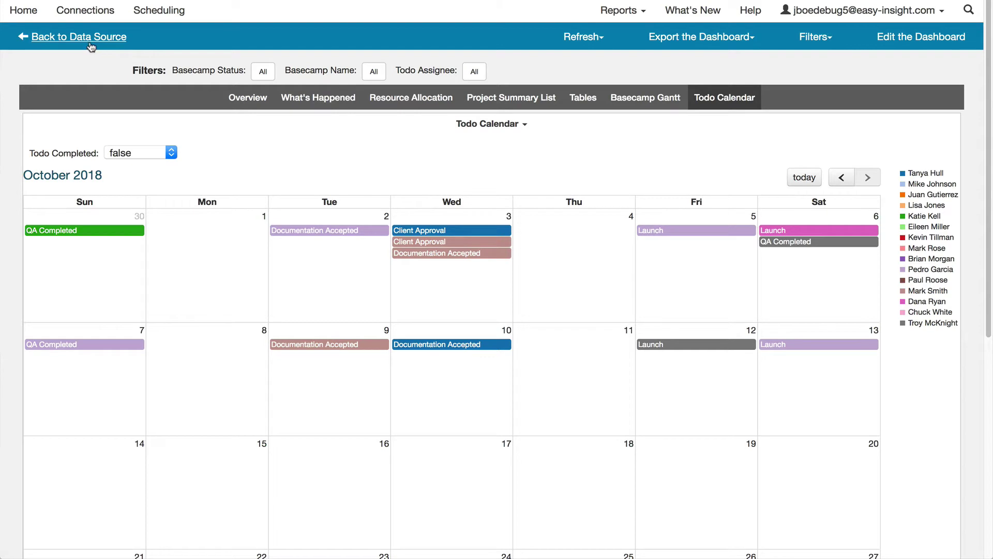
Step: Build a new column chart of Todo Count by Todo Assignee
left_click(88, 37)
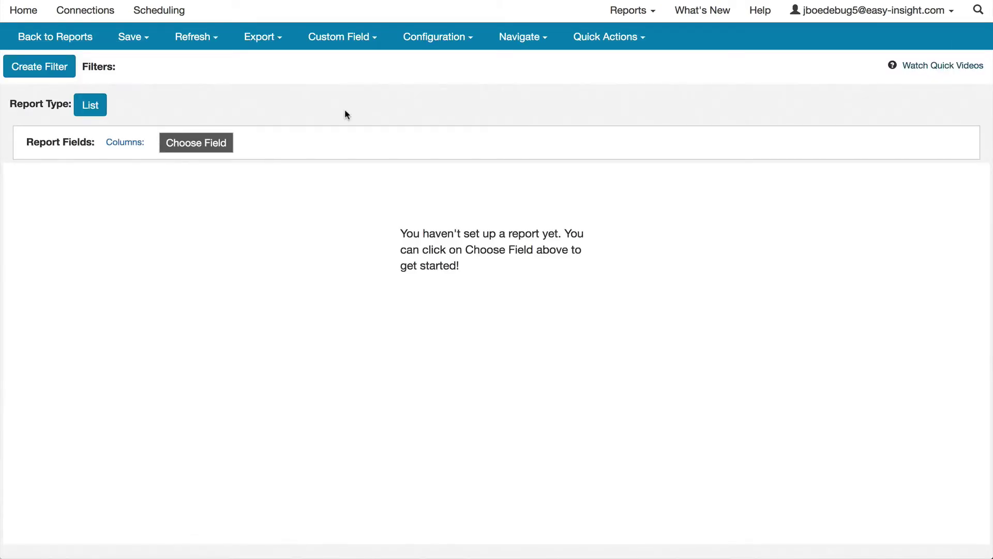
left_click(212, 149)
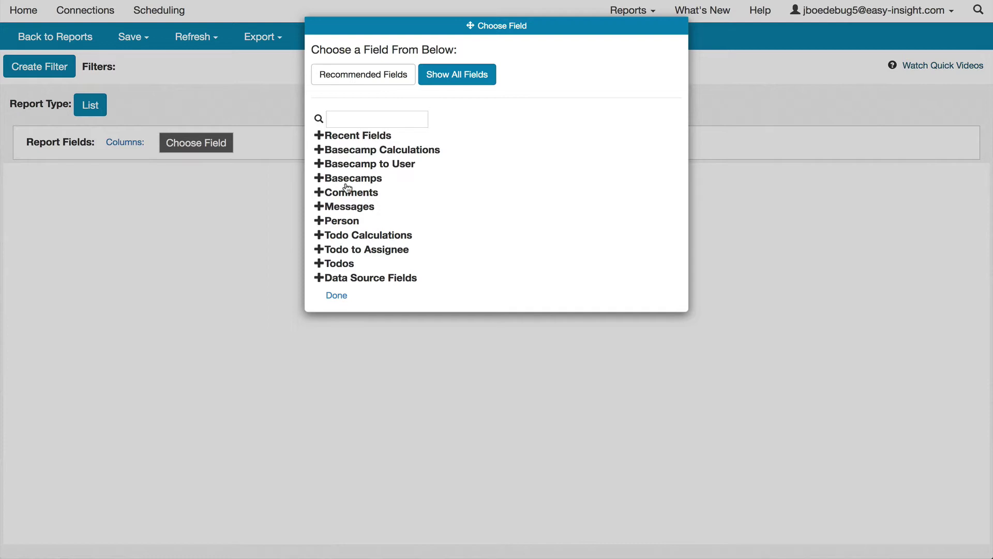
left_click(348, 264)
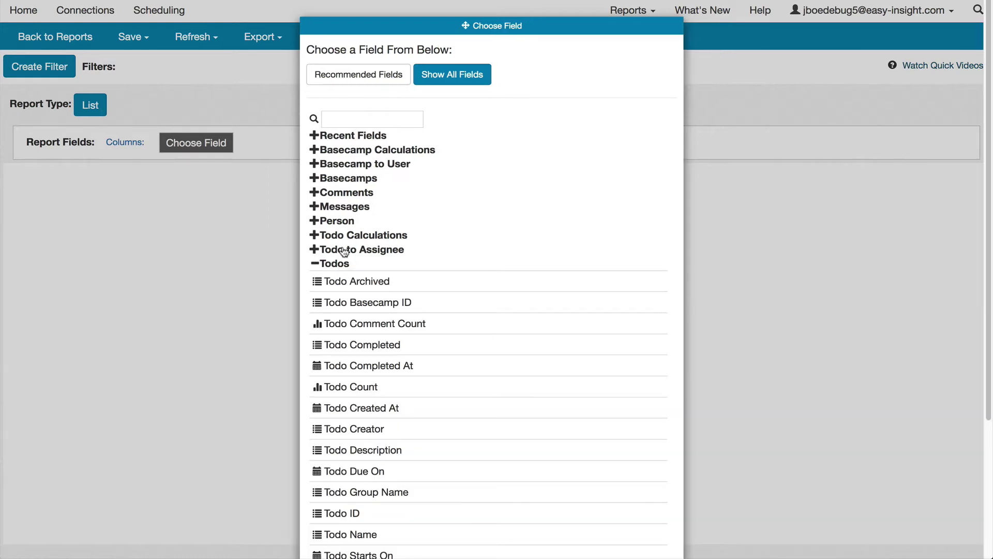
left_click(347, 252)
left_click(347, 260)
left_click(293, 146)
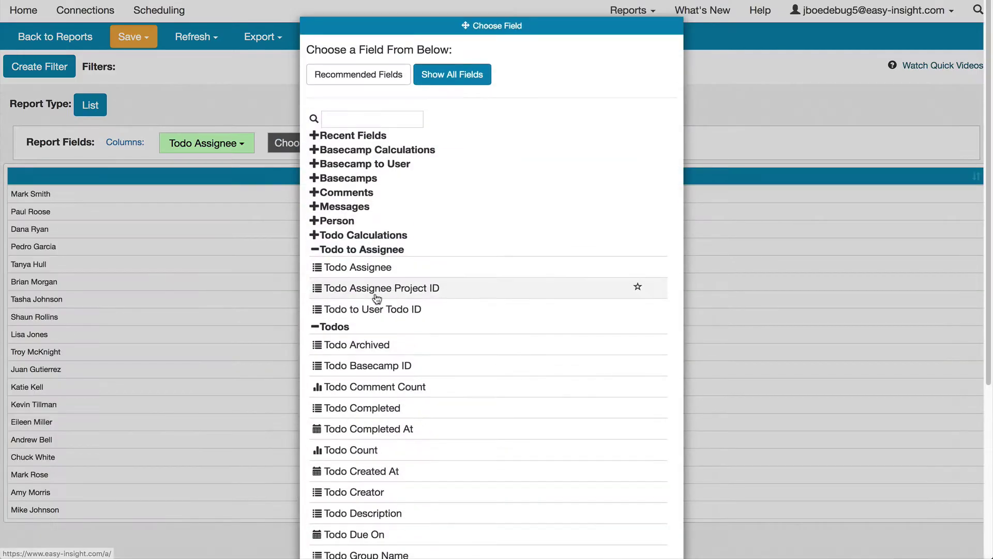
left_click(378, 450)
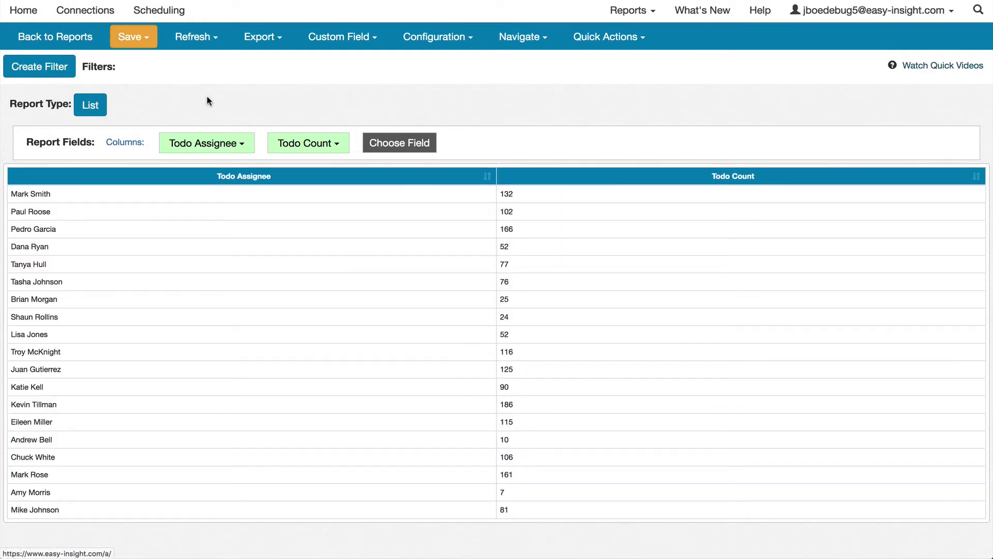
left_click(90, 105)
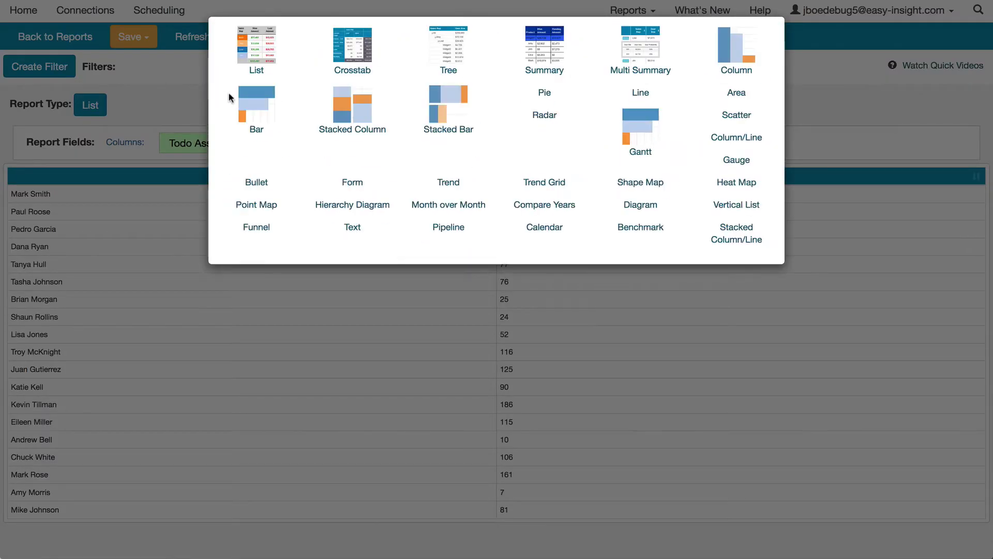
left_click(738, 53)
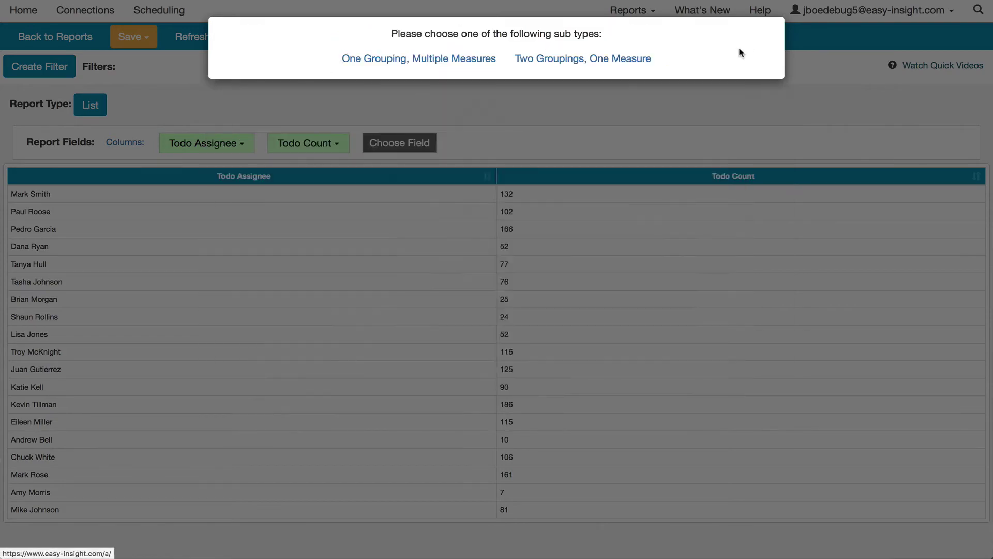
left_click(418, 59)
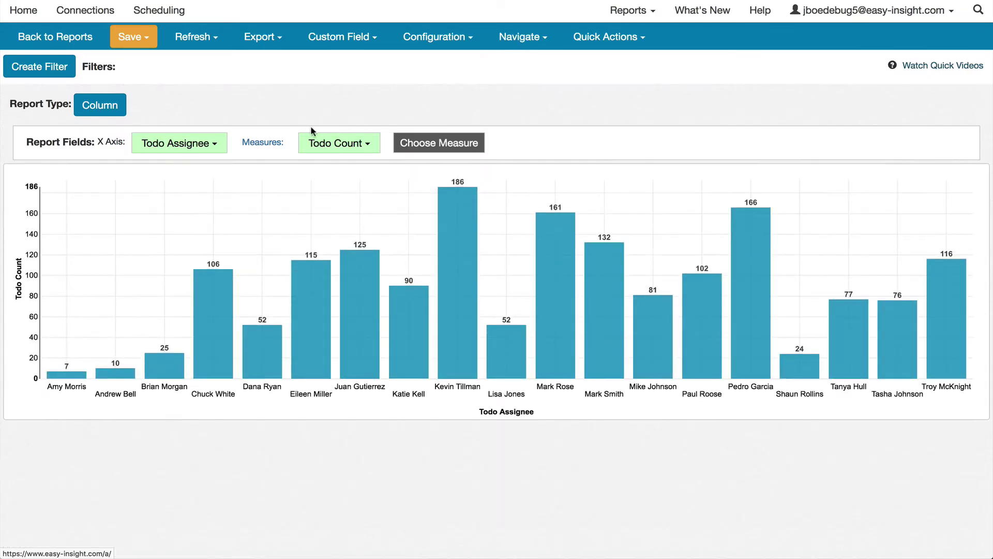
Step: Add a multi-value Todo Completed filter that keeps only the false value
left_click(63, 71)
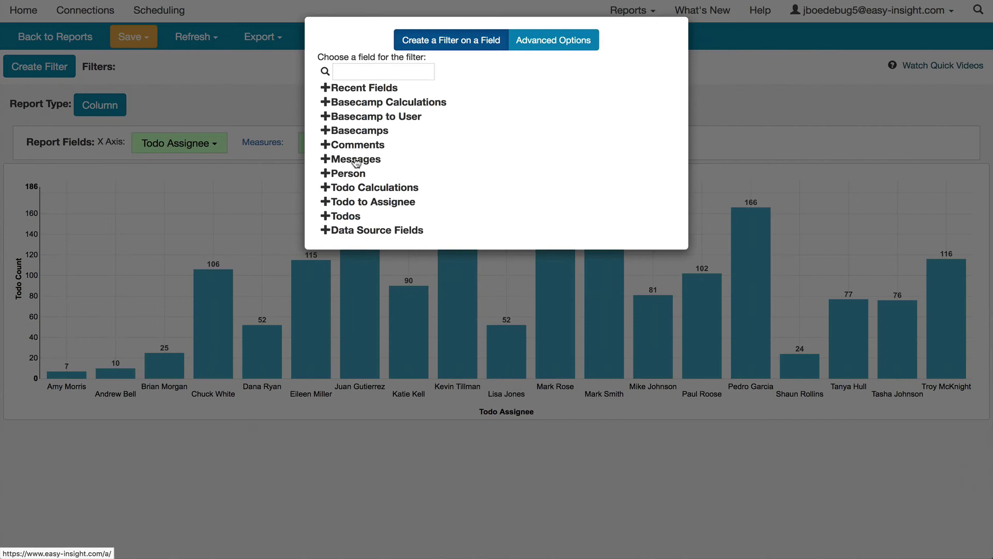
left_click(345, 216)
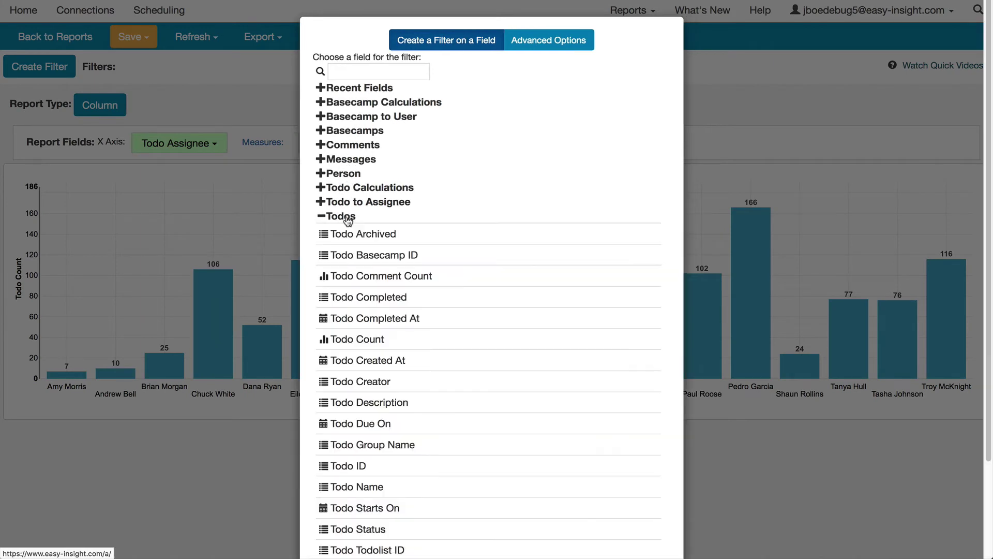
left_click(367, 296)
left_click(489, 60)
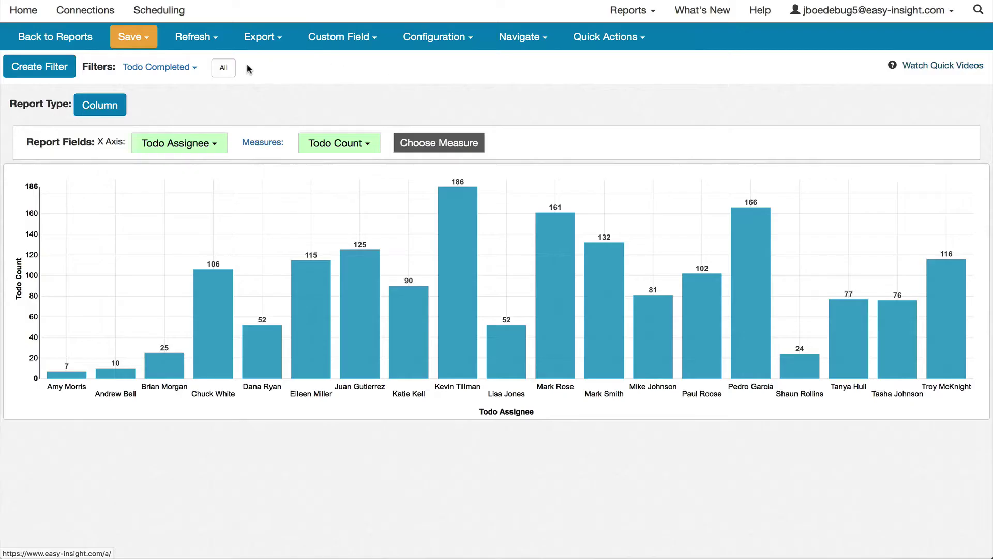
left_click(226, 68)
left_click(341, 63)
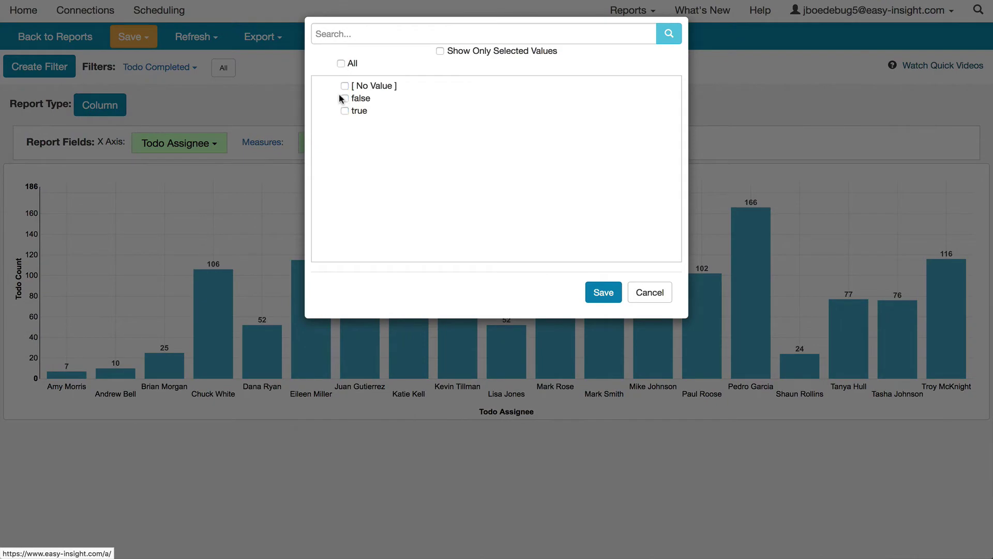
left_click(344, 98)
left_click(600, 291)
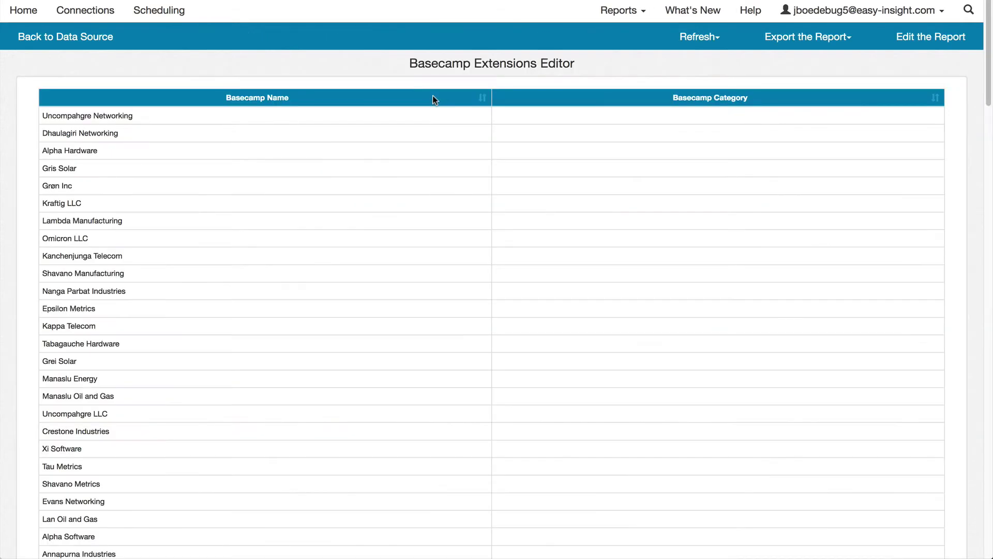
Step: Sort basecamps by name and set Alpha Energy and Alpha Hardware to Category 1
left_click(434, 98)
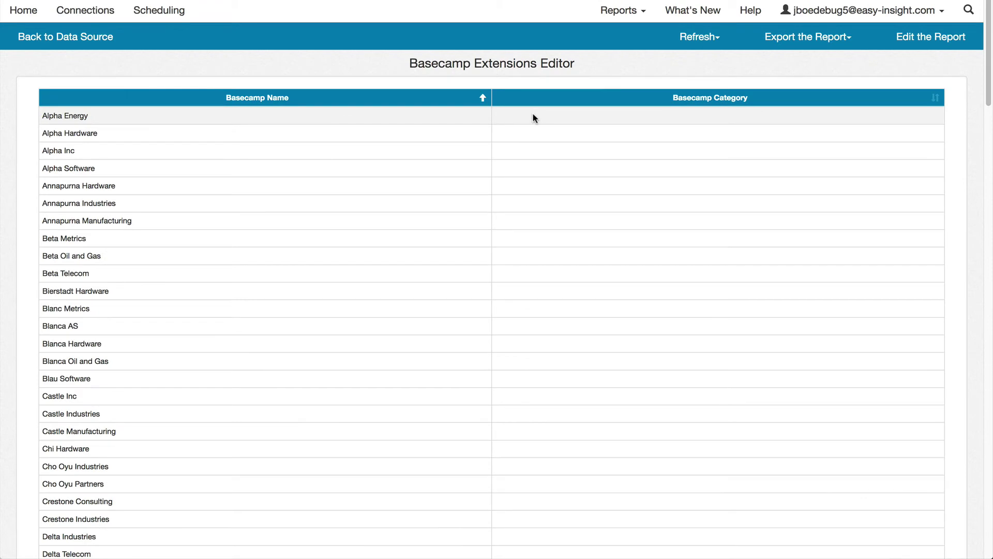
double_click(529, 115)
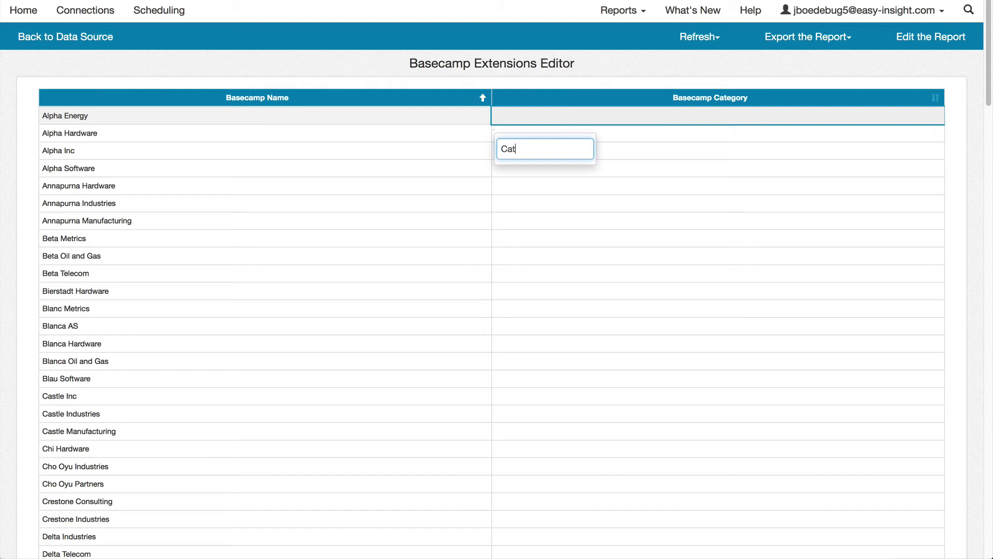
key("Return")
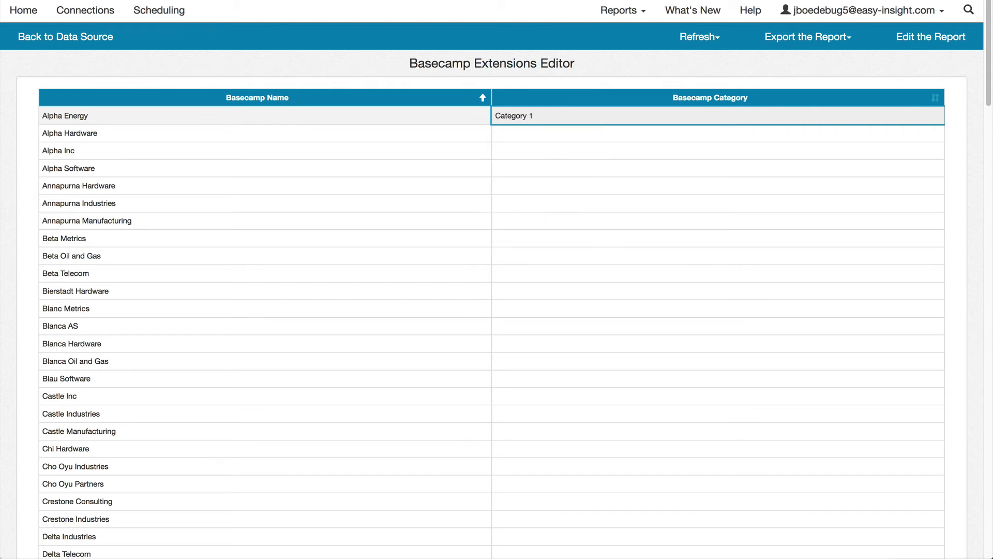
double_click(529, 133)
type("Category 1")
key("Return")
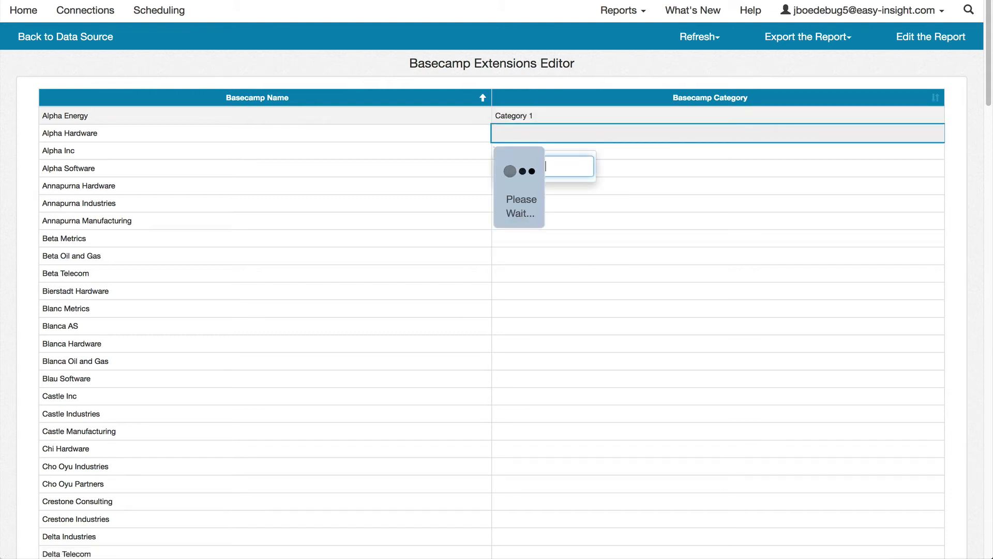
Step: Set Alpha Inc and Alpha Software to Category 2
double_click(529, 150)
type("Category 2")
key("Return")
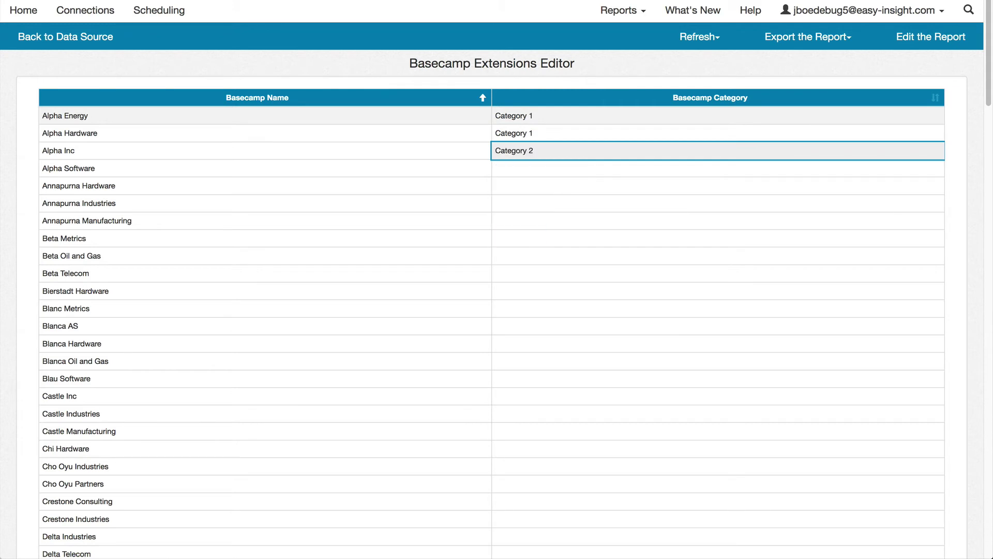
double_click(529, 168)
type("Category 2")
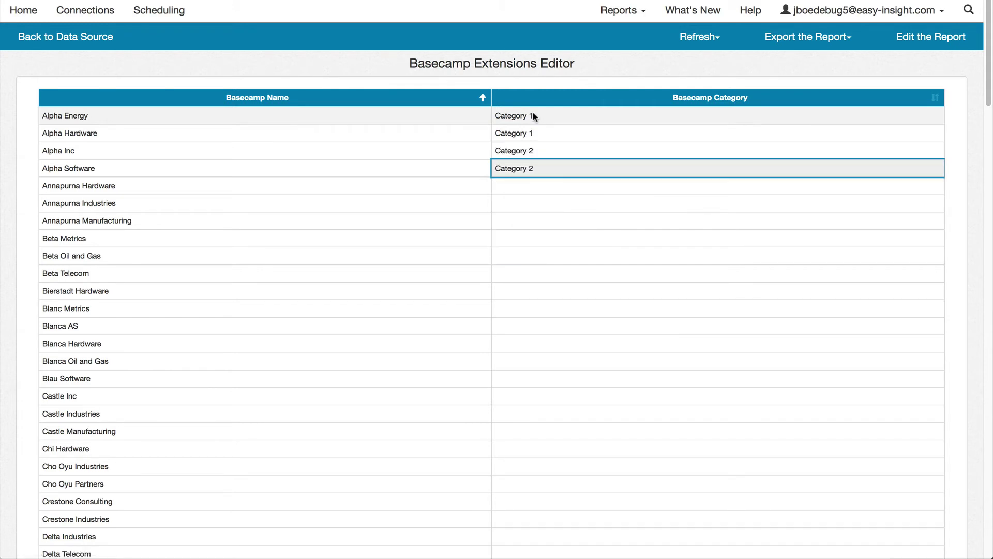
Step: Create a new report from the Basecamp data source with Basecamp Category and Todo Count columns
left_click(81, 46)
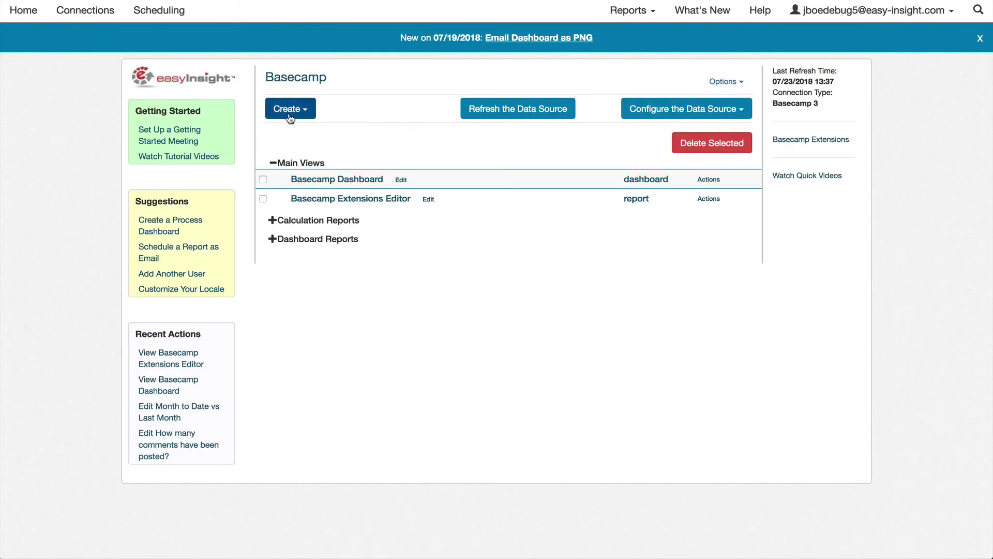
left_click(290, 108)
left_click(297, 133)
left_click(197, 140)
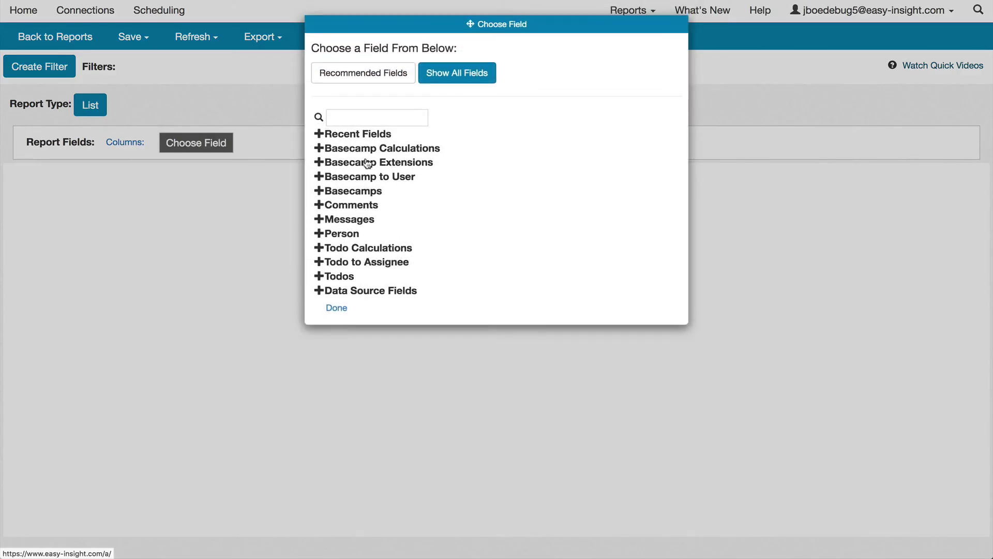
left_click(367, 164)
left_click(362, 181)
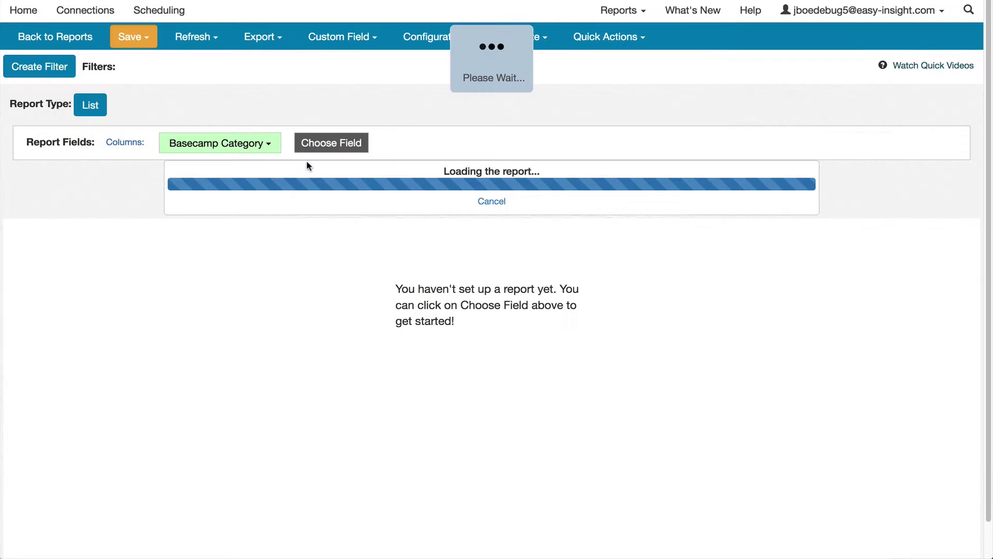
left_click(331, 143)
left_click(357, 164)
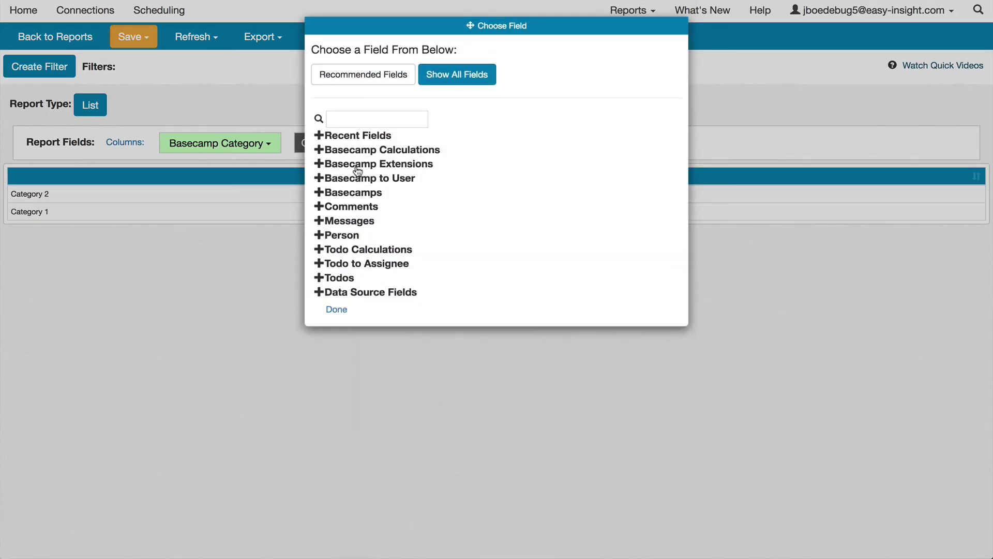
left_click(341, 278)
left_click(352, 401)
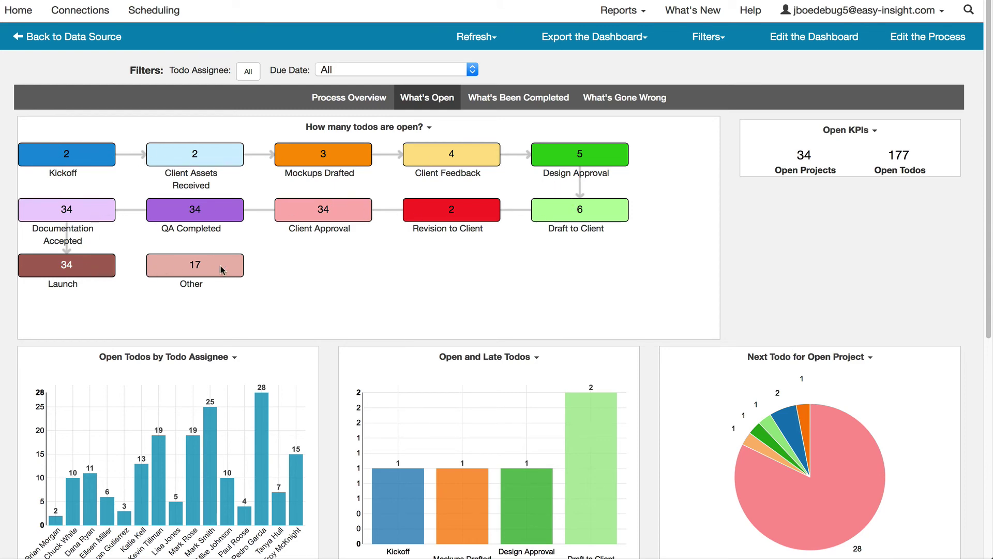
Step: Switch to the What's Been Completed view and scroll through its charts, reading bar values
scroll(317, 279, "down", 1)
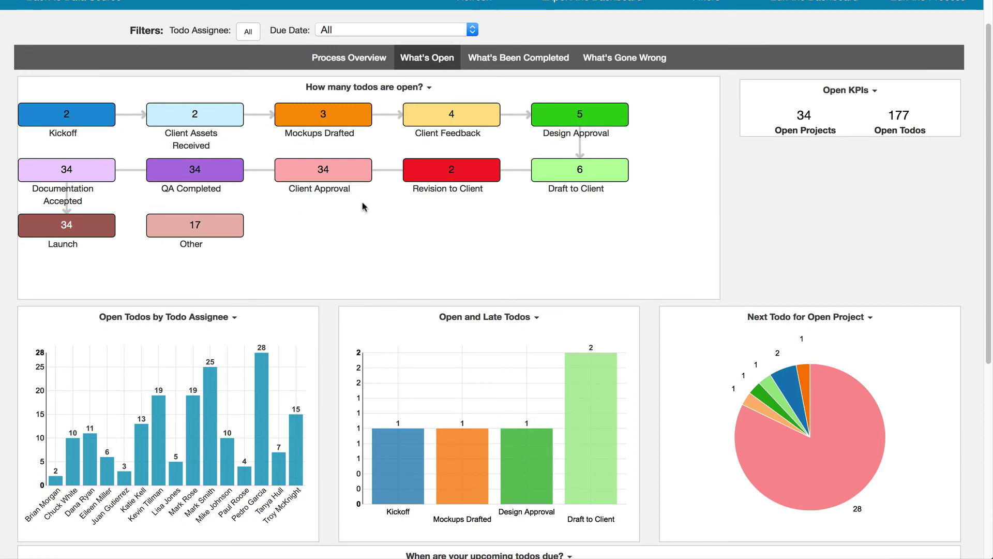
left_click(482, 58)
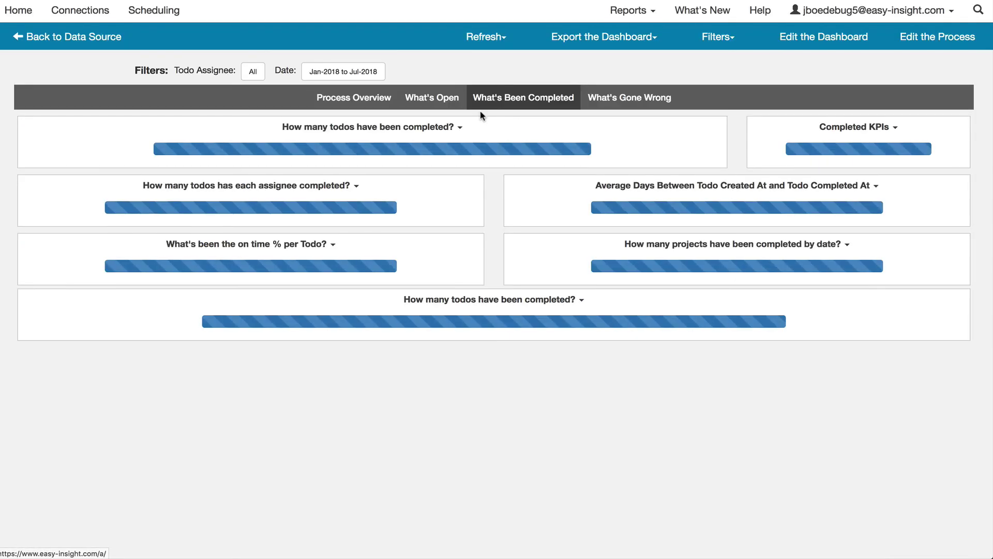
scroll(496, 169, "down", 5)
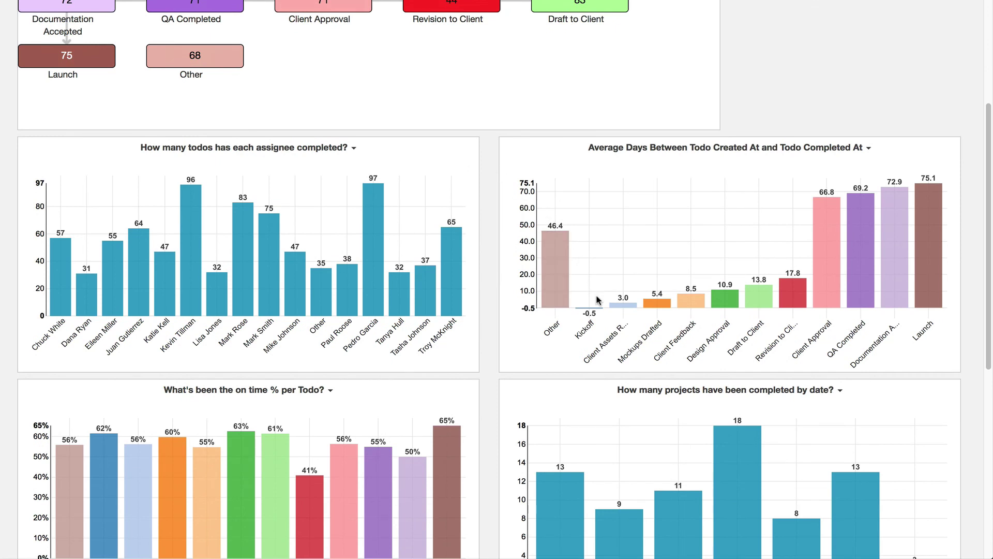
mouse_move(630, 309)
mouse_move(805, 289)
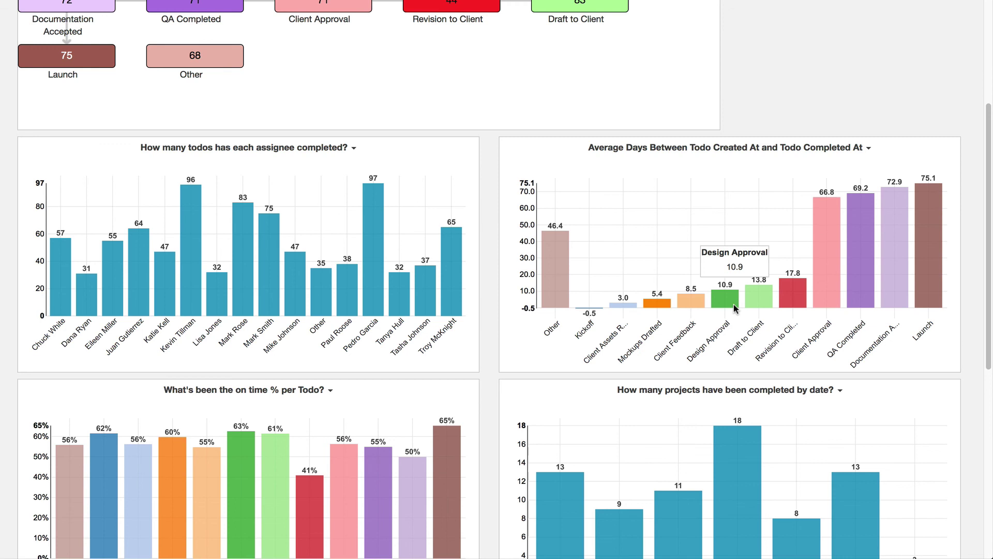
mouse_move(838, 275)
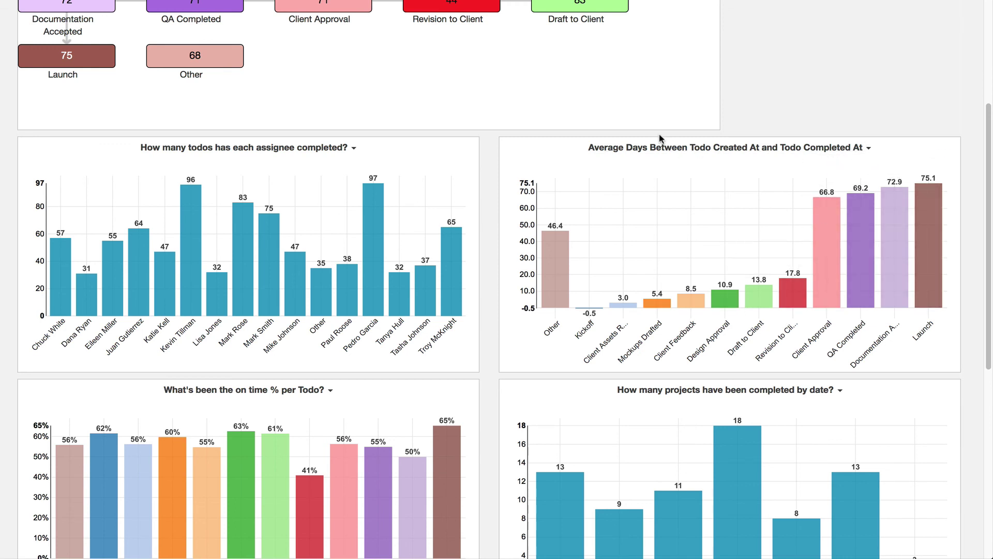
scroll(555, 109, "up", 4)
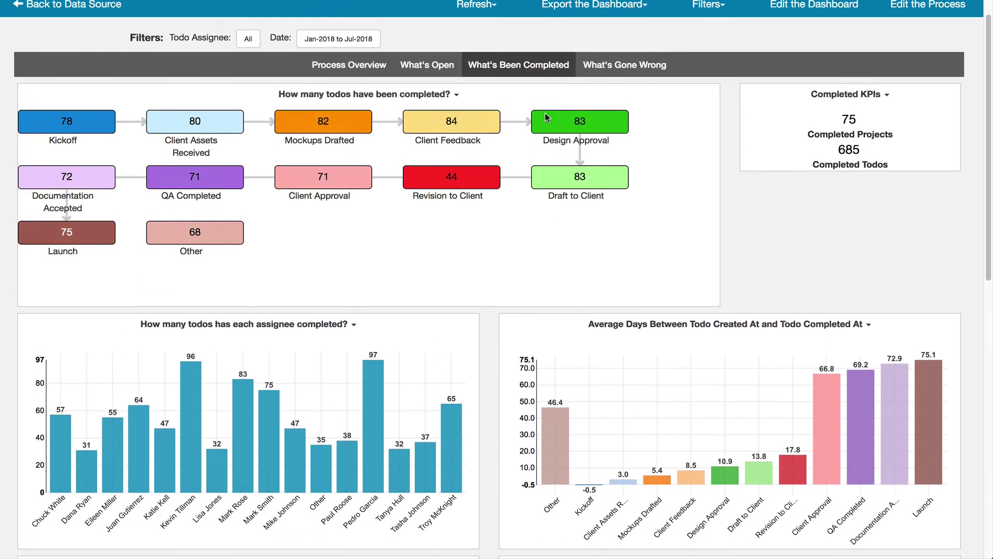